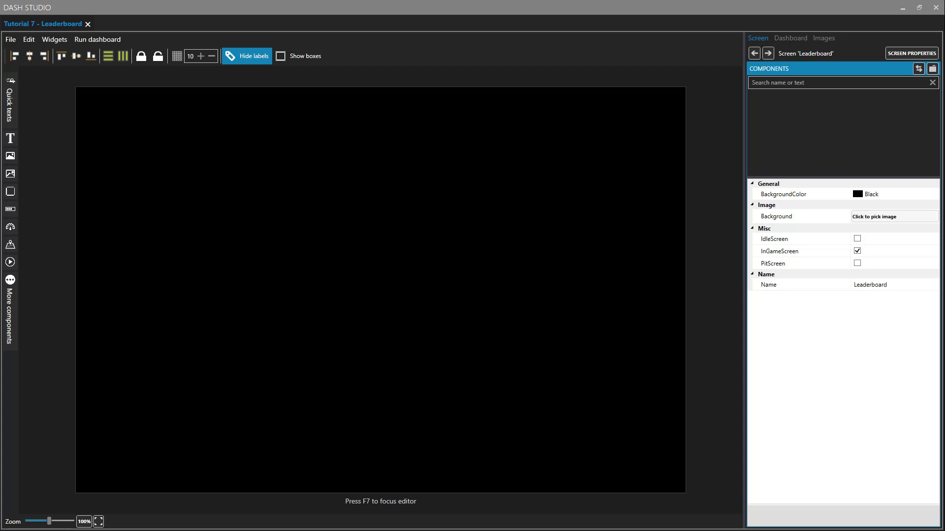
# Step: Bring up the Leaderboard list of opponent quick texts over the empty Leaderboard screen
pyautogui.click(16, 112)
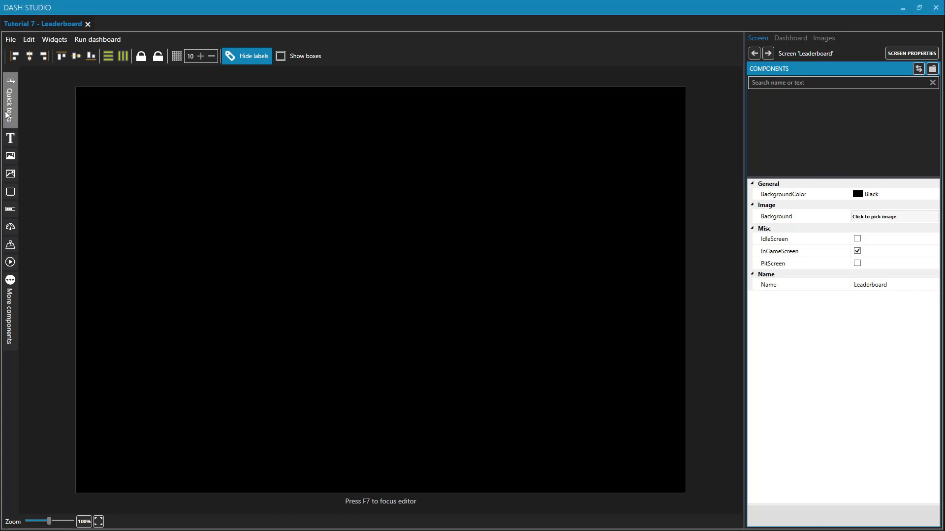
pyautogui.moveTo(50, 114)
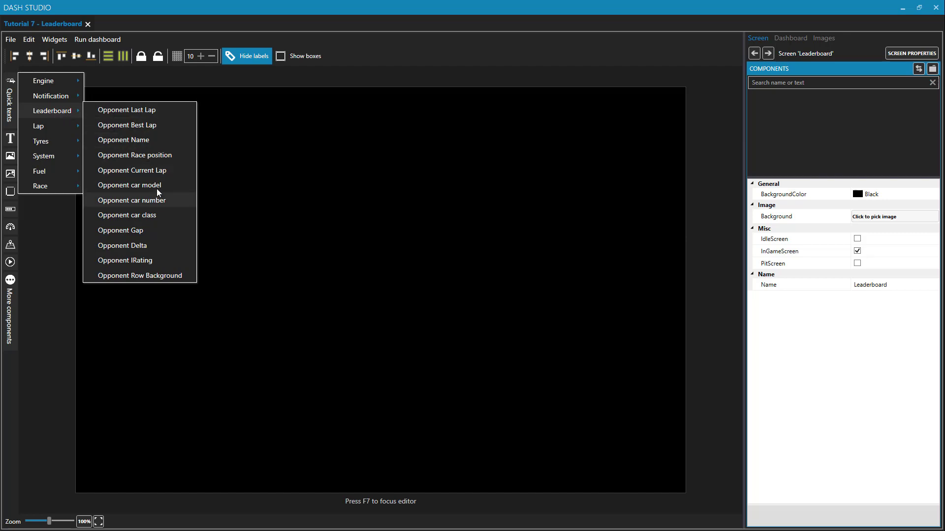
# Step: Add the Opponent Race position and Opponent Name texts, with the name right of the position
pyautogui.click(151, 155)
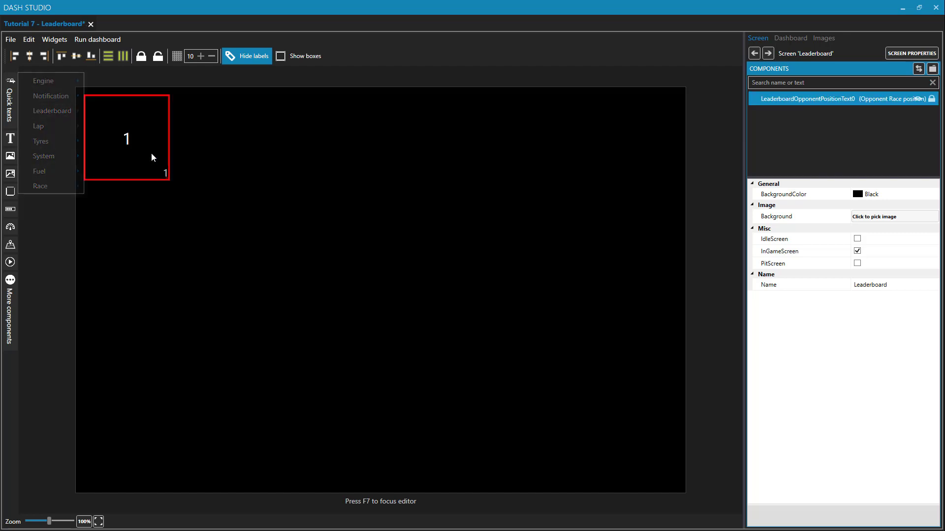
pyautogui.click(10, 106)
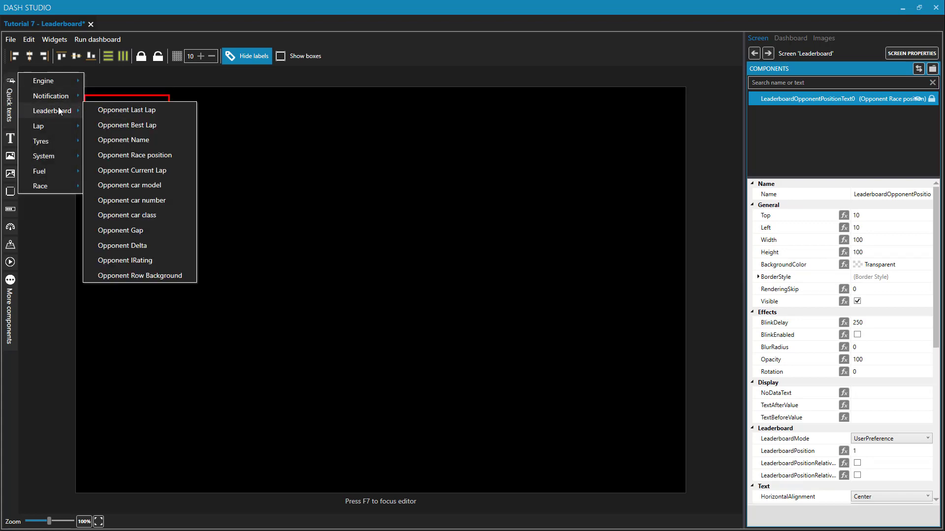
pyautogui.click(142, 145)
pyautogui.moveTo(140, 143); pyautogui.dragTo(251, 141)
# Step: Turn on Show boxes and add an Opponent Delta value placed right of the name
pyautogui.click(290, 56)
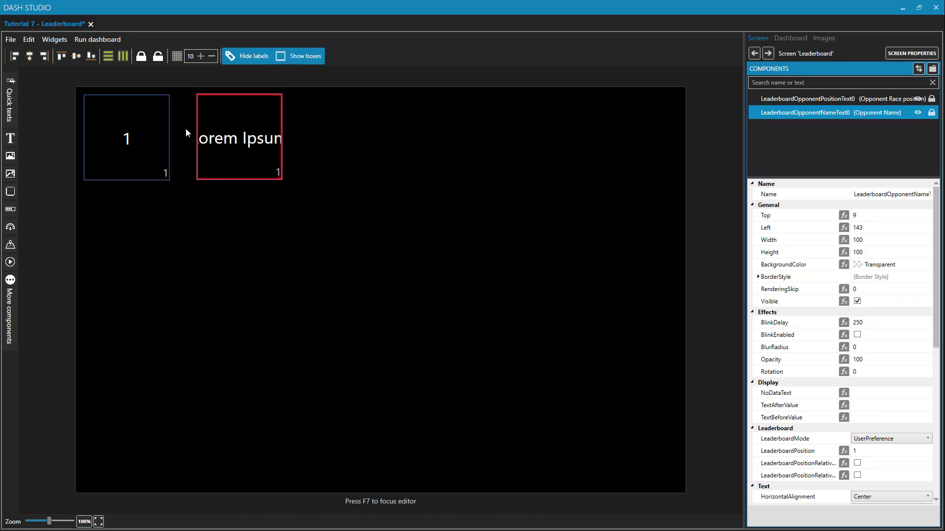
pyautogui.click(10, 106)
pyautogui.moveTo(55, 111)
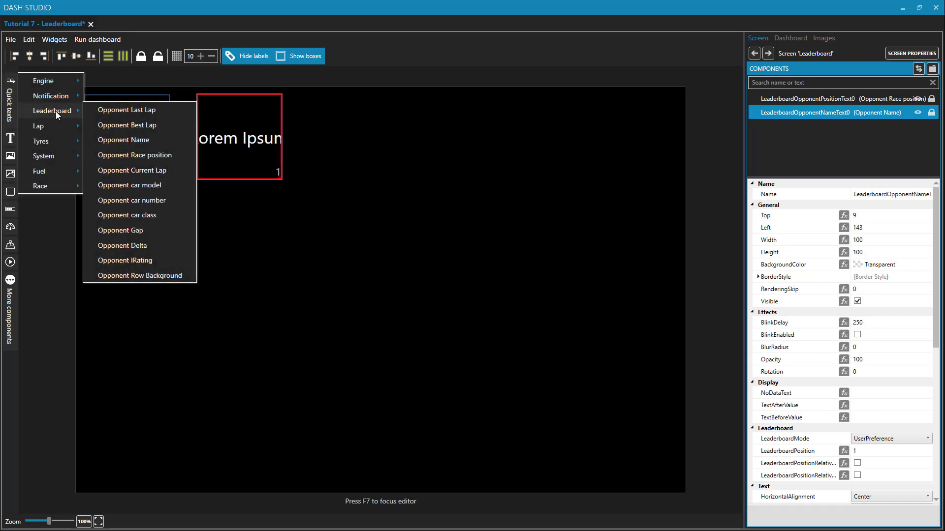
pyautogui.click(142, 246)
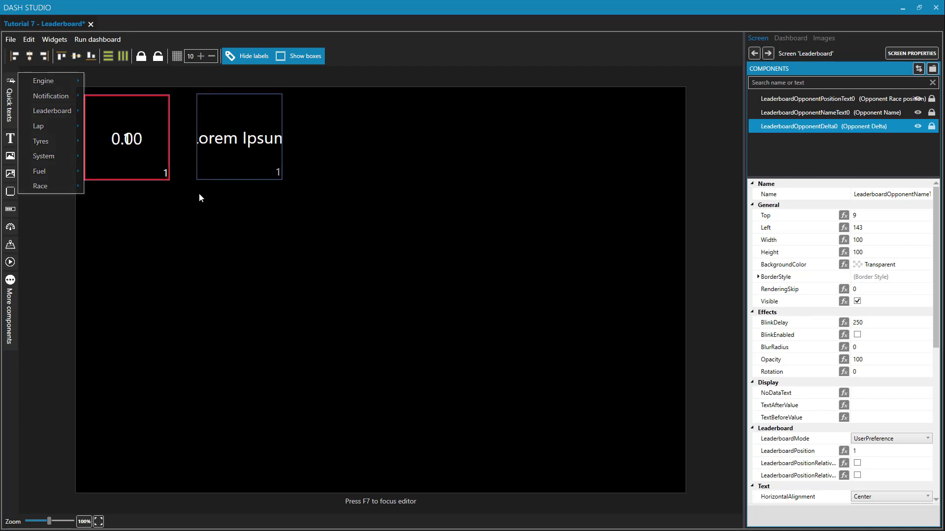
pyautogui.moveTo(143, 144); pyautogui.dragTo(368, 147)
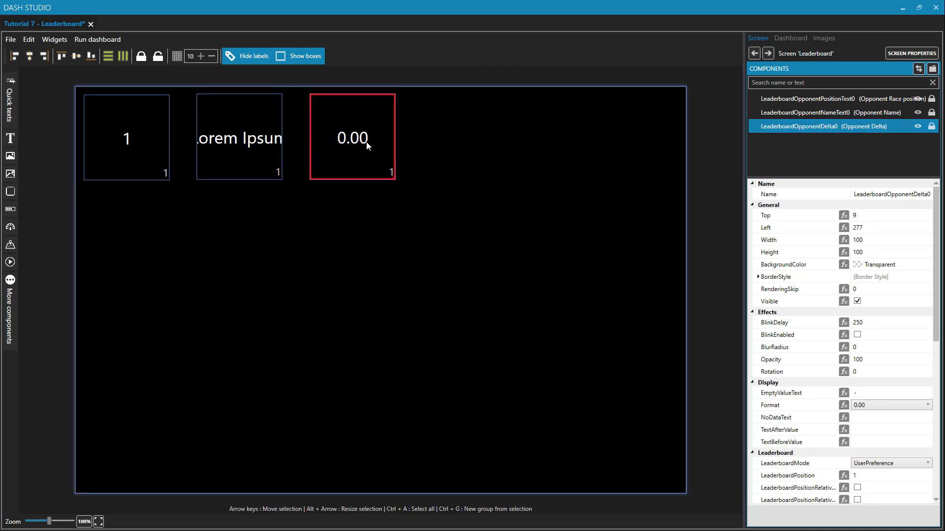
# Step: Resize the position, name and delta boxes into short strips by their corner handles
pyautogui.click(158, 163)
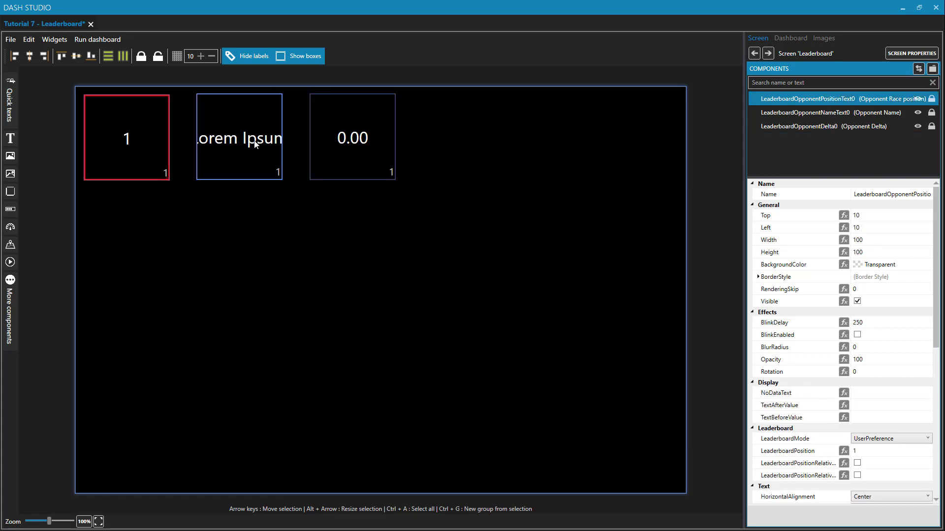
pyautogui.moveTo(169, 179); pyautogui.dragTo(149, 122)
pyautogui.click(278, 174)
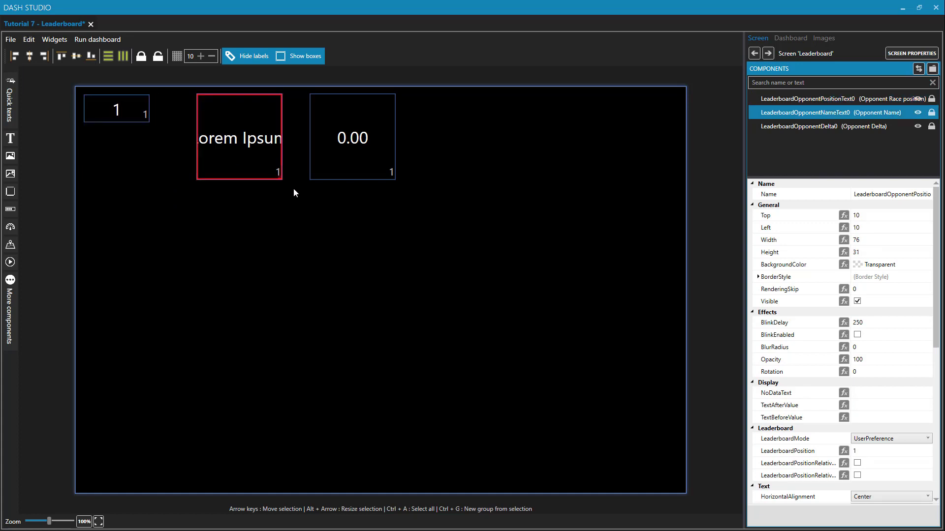
pyautogui.moveTo(282, 179); pyautogui.dragTo(304, 119)
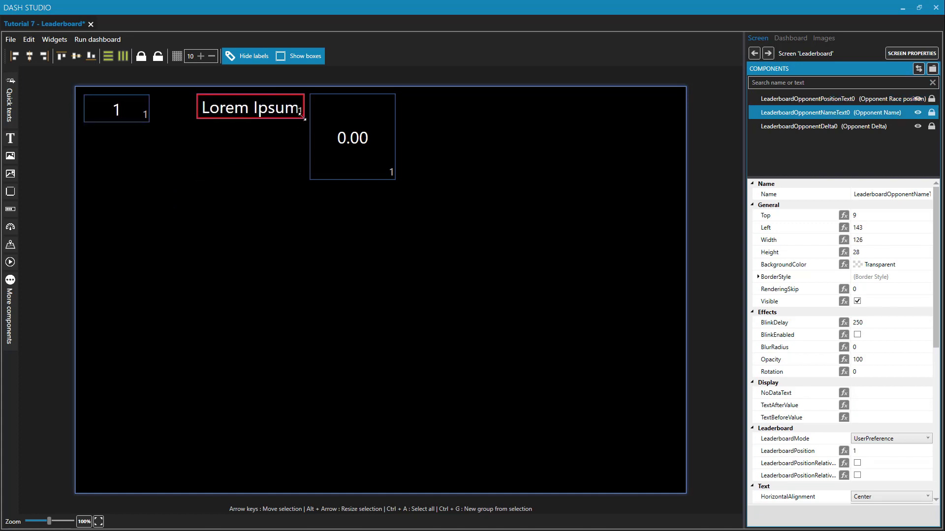
pyautogui.click(392, 177)
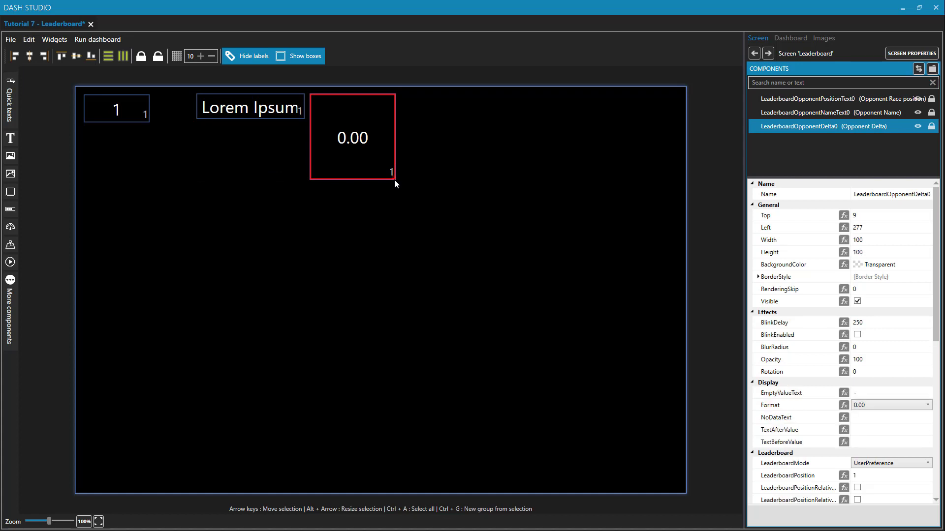
pyautogui.moveTo(394, 179); pyautogui.dragTo(414, 120)
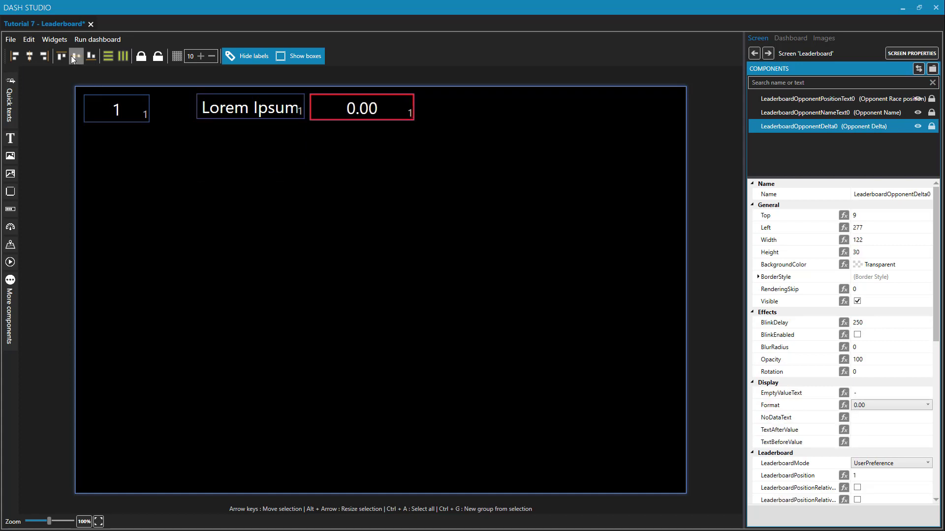
# Step: Give all three boxes the same height and align their top edges
pyautogui.keyDown('ctrl'); pyautogui.click(122, 103); pyautogui.keyUp('ctrl')
pyautogui.keyDown('ctrl'); pyautogui.click(227, 104); pyautogui.keyUp('ctrl')
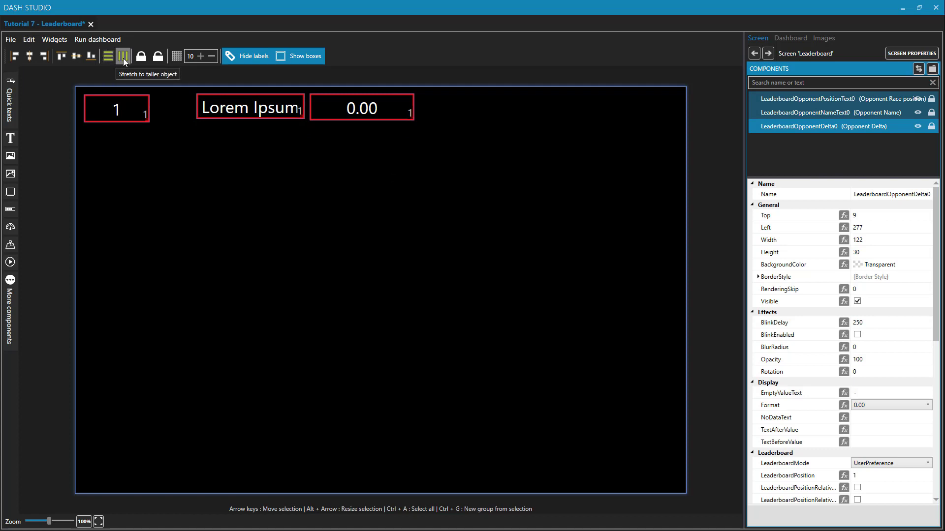
pyautogui.click(123, 58)
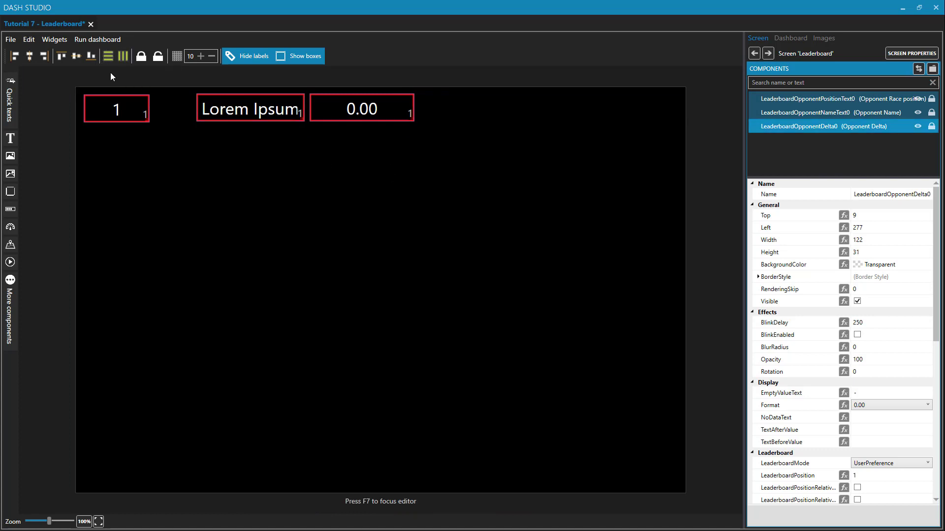
pyautogui.click(62, 57)
# Step: Move the Opponent Name text left to 98 beside the position, width 171, and add a new layer
pyautogui.click(426, 141)
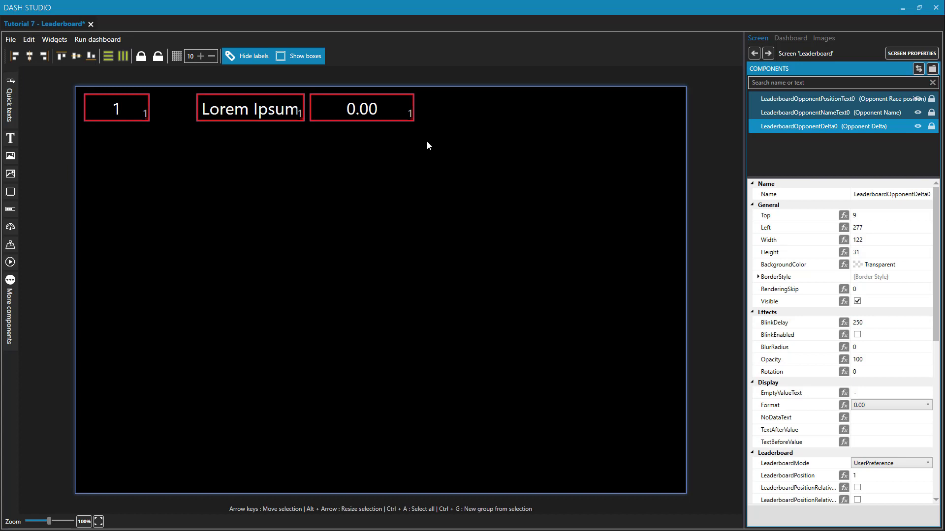
pyautogui.click(393, 114)
pyautogui.click(257, 118)
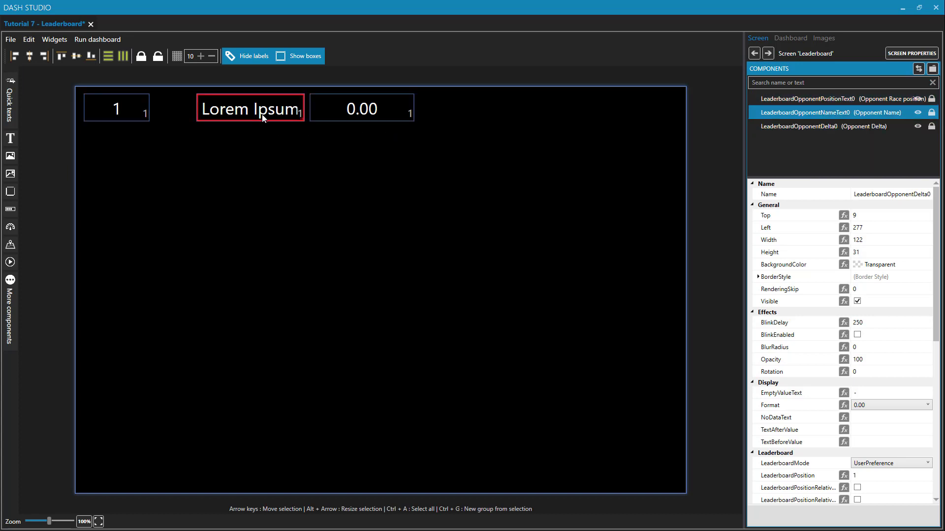
pyautogui.click(927, 230)
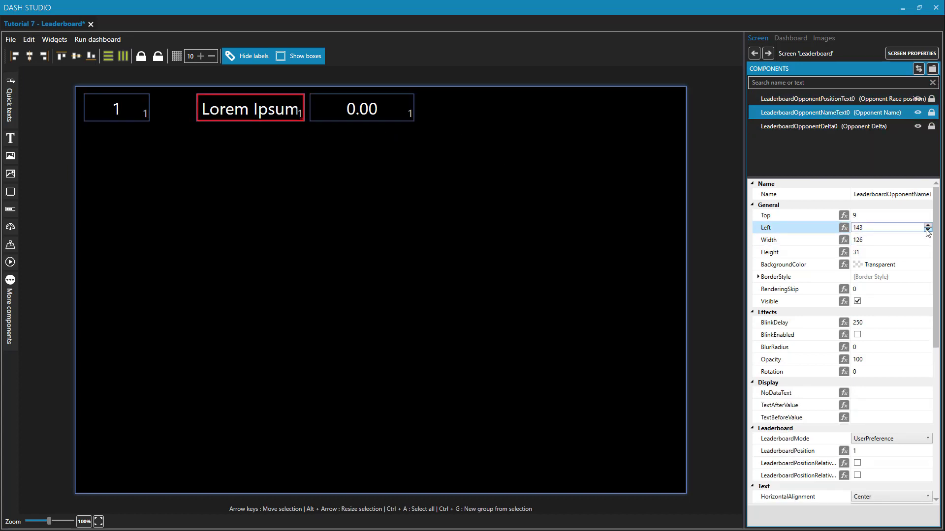
pyautogui.moveTo(927, 230); pyautogui.dragTo(928, 240)
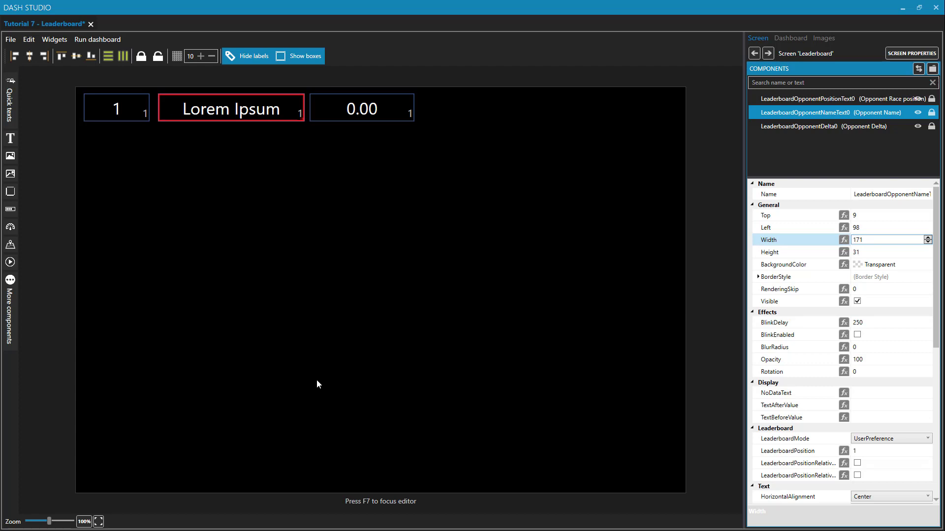
pyautogui.click(933, 70)
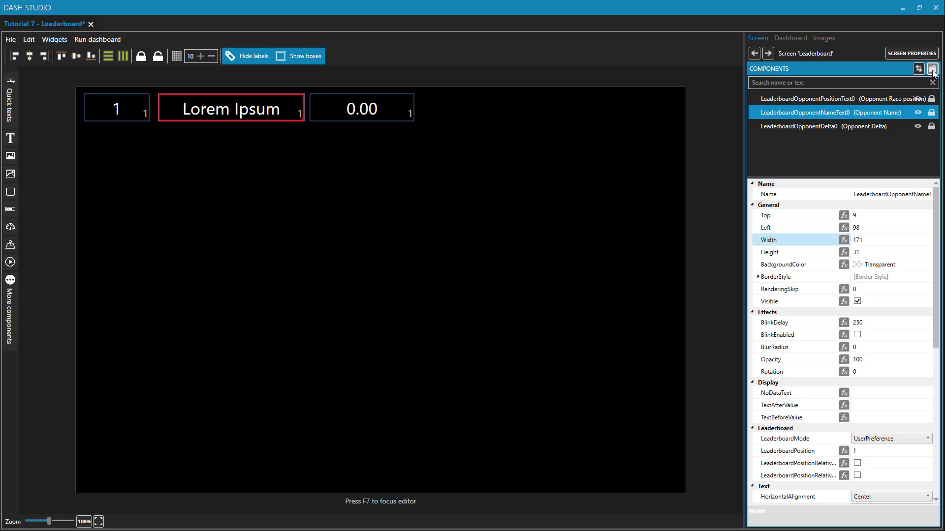
# Step: Rename the new layer to 'Leaderboard Row'
pyautogui.click(782, 138)
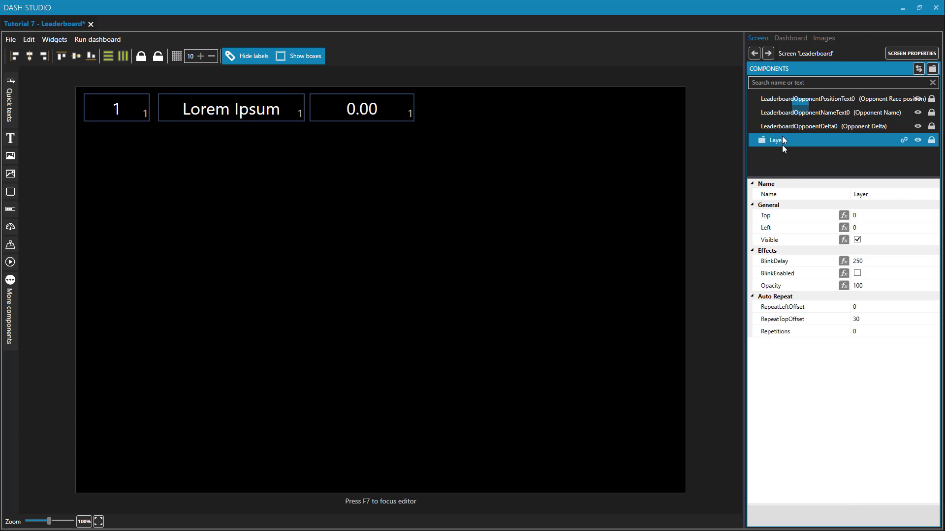
pyautogui.click(782, 140)
pyautogui.write('Leaderboard Row')
pyautogui.press('Return')
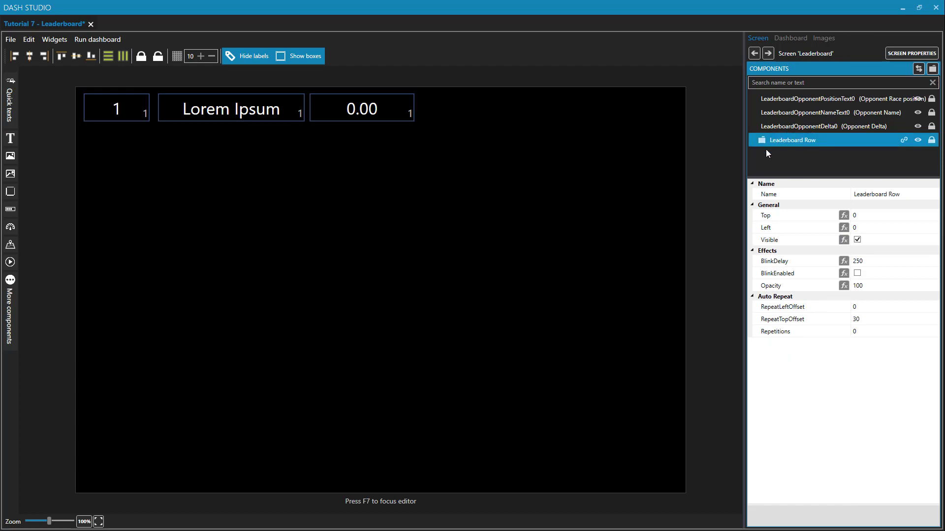
# Step: Move the position, name and delta texts into the Leaderboard Row layer
pyautogui.click(796, 99)
pyautogui.moveTo(804, 135); pyautogui.dragTo(795, 139)
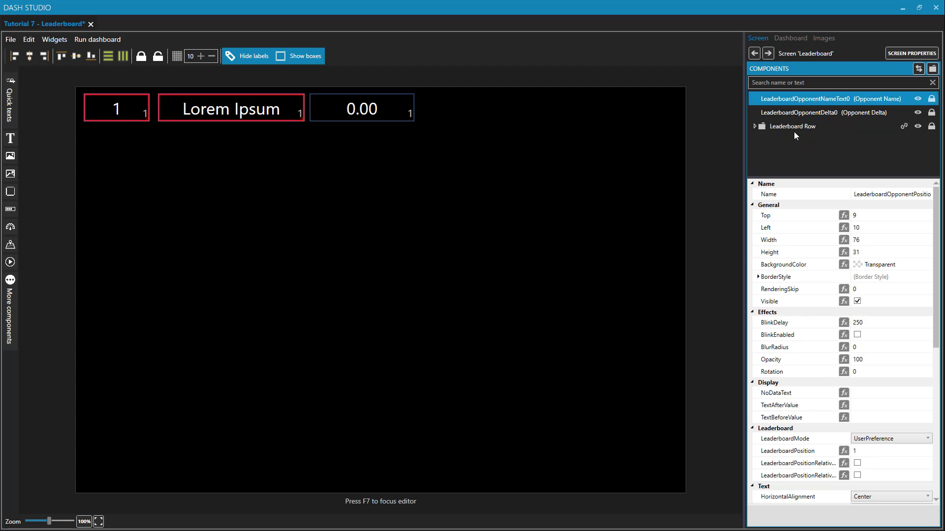
pyautogui.moveTo(792, 99); pyautogui.dragTo(799, 127)
pyautogui.click(798, 99)
pyautogui.click(754, 98)
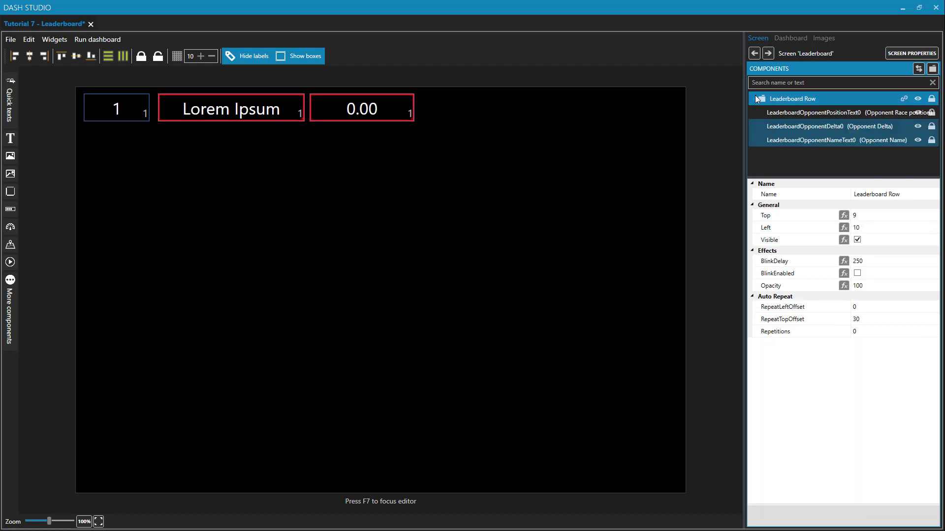
pyautogui.click(844, 112)
pyautogui.click(823, 127)
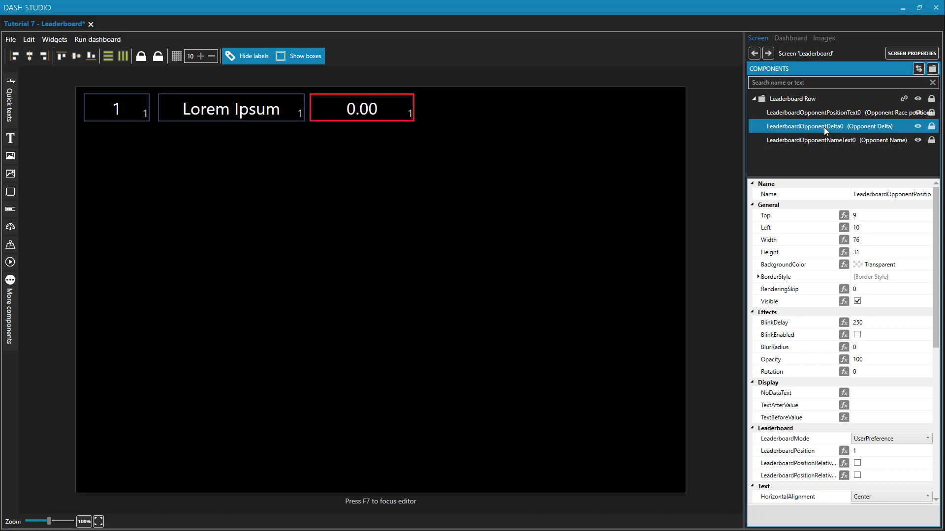
pyautogui.click(823, 140)
# Step: Set the Leaderboard Row's auto-repeat Repetitions to 10
pyautogui.click(813, 98)
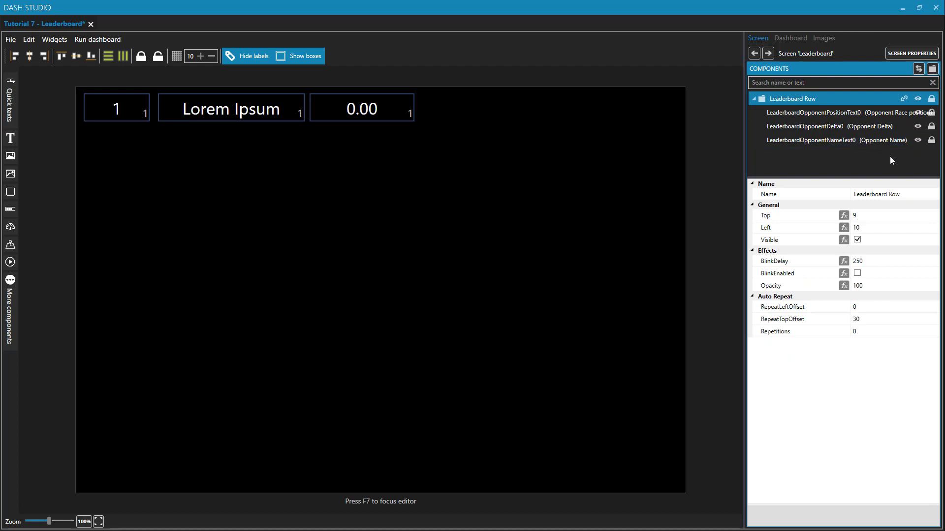
pyautogui.click(879, 307)
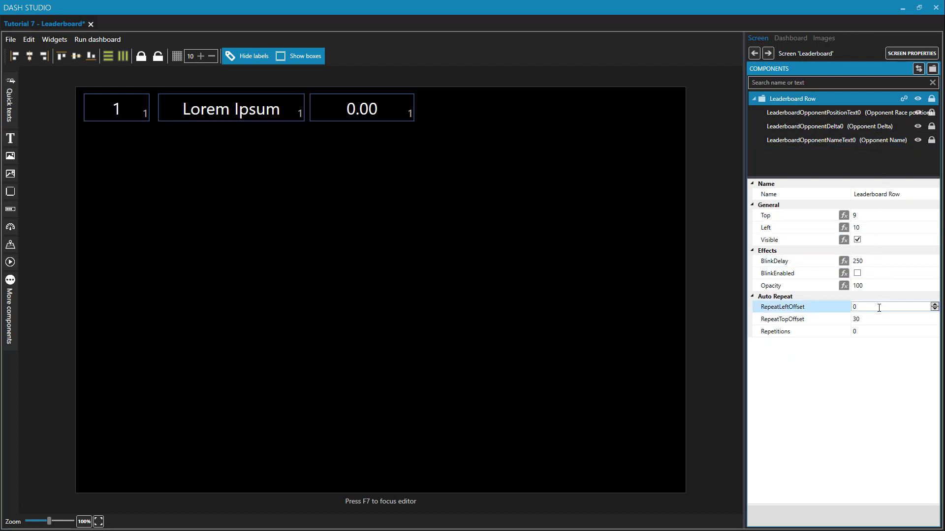
pyautogui.click(872, 318)
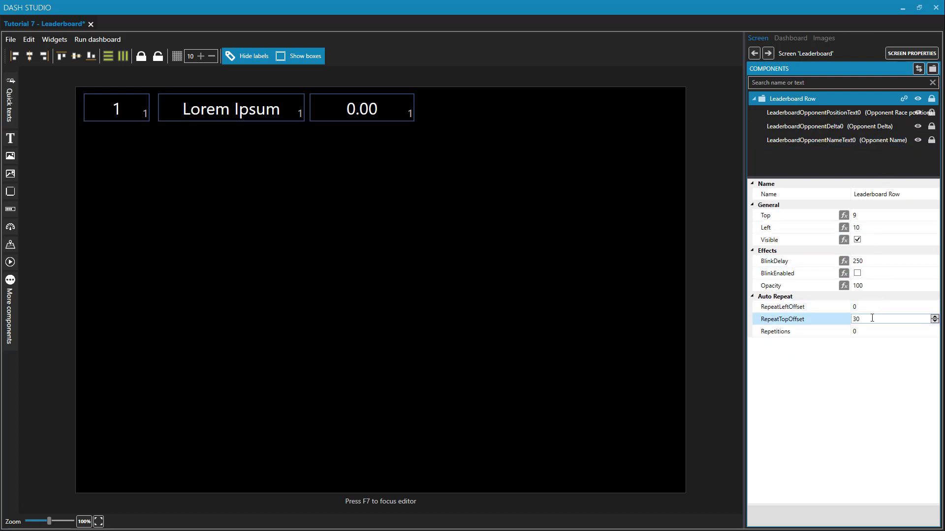
pyautogui.click(875, 330)
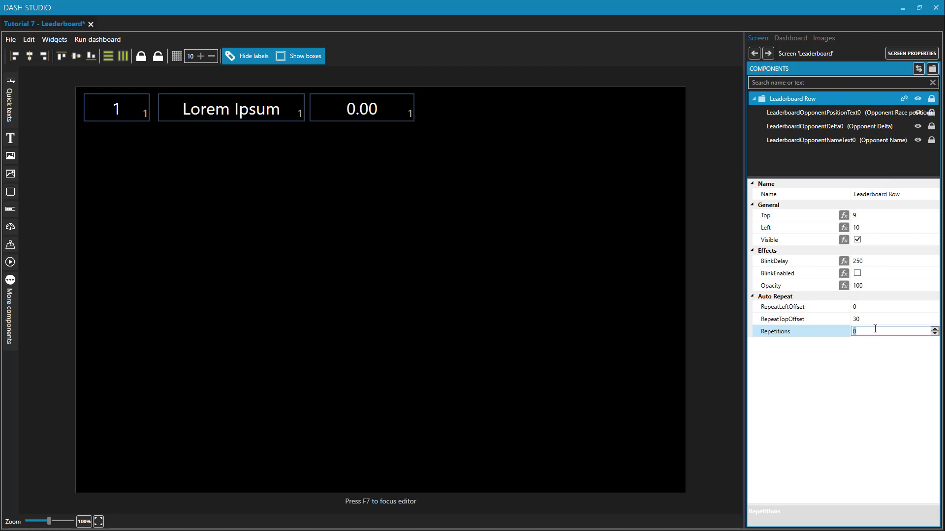
pyautogui.click(934, 330)
pyautogui.click(934, 329)
pyautogui.click(933, 330)
pyautogui.click(933, 329)
pyautogui.click(933, 330)
pyautogui.click(934, 330)
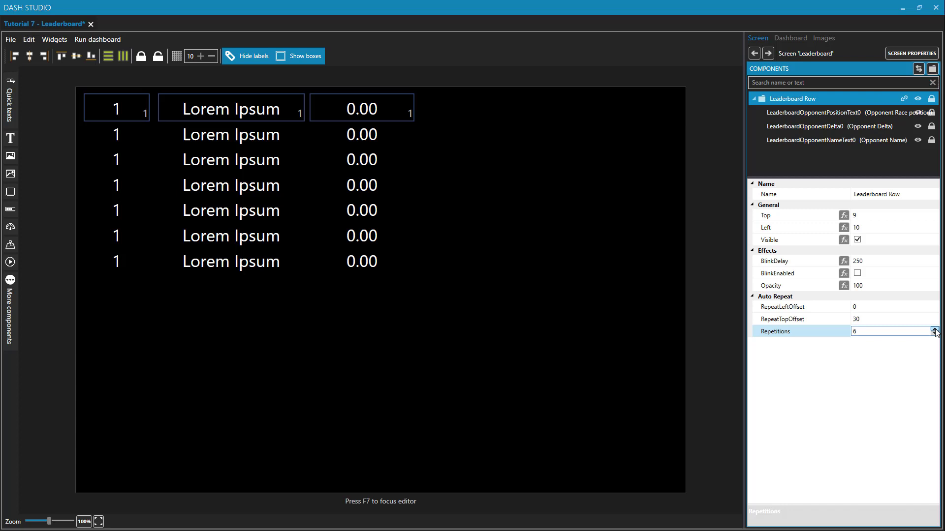
pyautogui.click(934, 330)
pyautogui.click(933, 330)
pyautogui.click(934, 330)
pyautogui.click(934, 330)
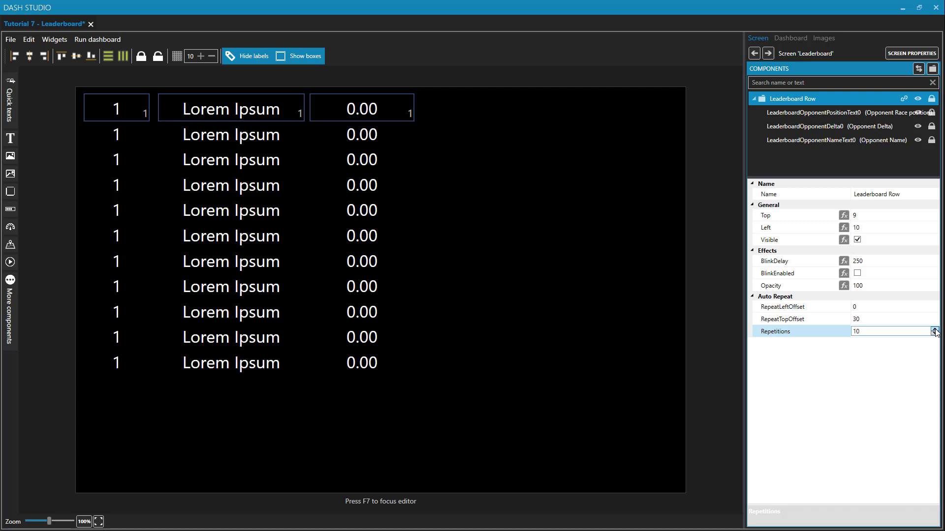
# Step: Adjust the RepeatTopOffset to 28 so the eleven rows stack evenly
pyautogui.click(918, 319)
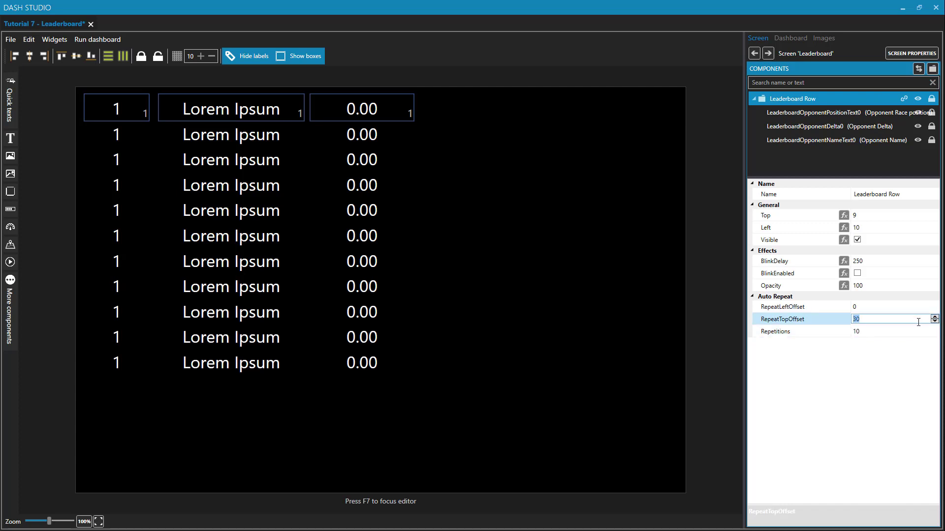
pyautogui.click(934, 322)
pyautogui.click(934, 322)
pyautogui.click(934, 322)
pyautogui.click(933, 322)
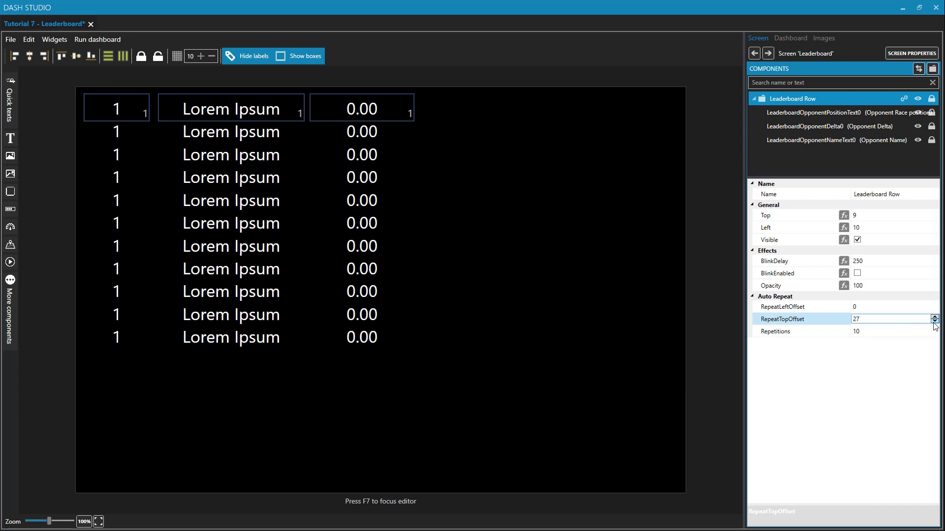
pyautogui.click(933, 322)
pyautogui.click(934, 322)
pyautogui.click(934, 322)
pyautogui.click(934, 322)
pyautogui.click(934, 323)
pyautogui.click(933, 322)
pyautogui.click(933, 322)
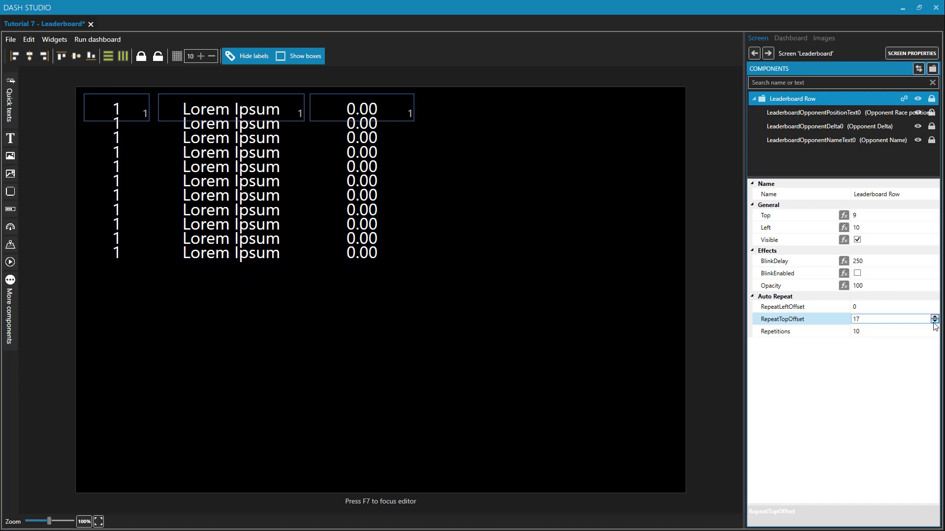
pyautogui.click(934, 323)
pyautogui.click(934, 322)
pyautogui.click(933, 322)
pyautogui.click(934, 322)
pyautogui.click(933, 322)
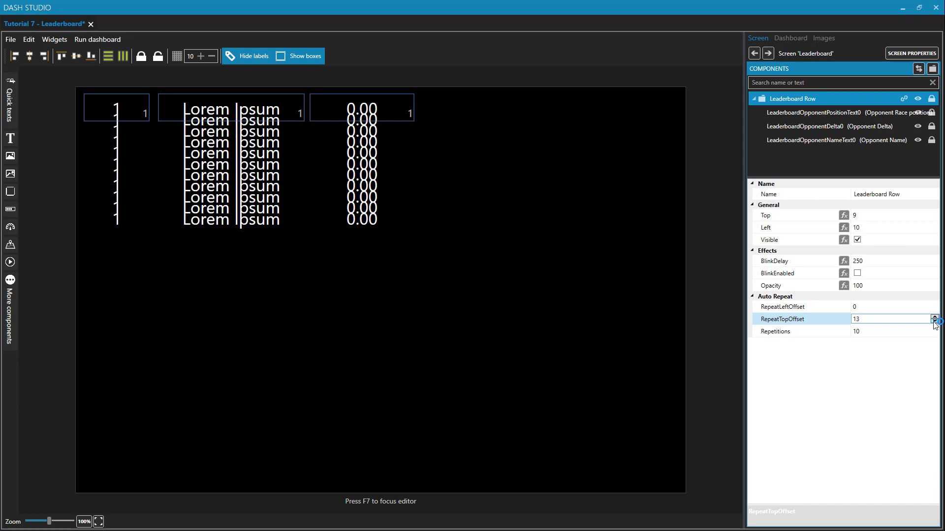
pyautogui.click(934, 317)
pyautogui.click(934, 317)
pyautogui.click(934, 317)
pyautogui.click(934, 317)
pyautogui.click(934, 318)
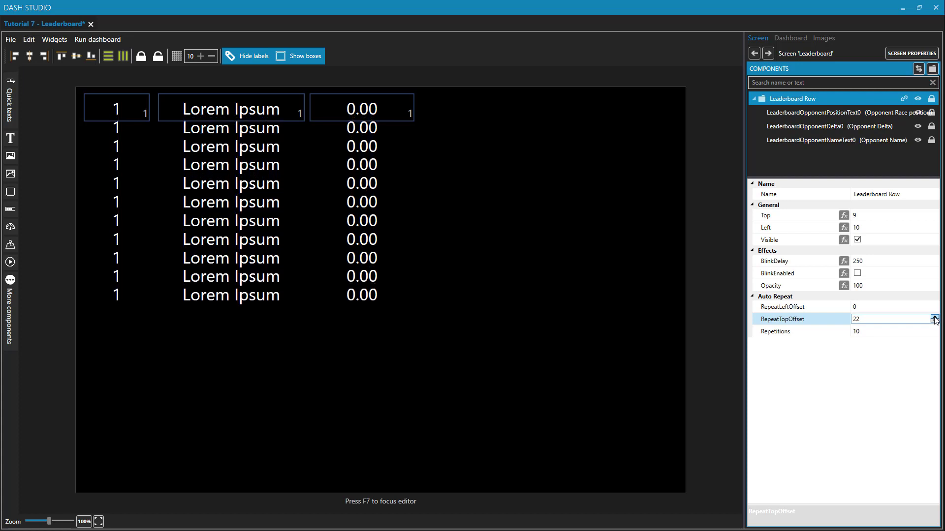
pyautogui.click(934, 318)
pyautogui.click(934, 317)
pyautogui.click(934, 317)
pyautogui.click(934, 318)
pyautogui.click(934, 317)
pyautogui.click(934, 318)
pyautogui.click(934, 322)
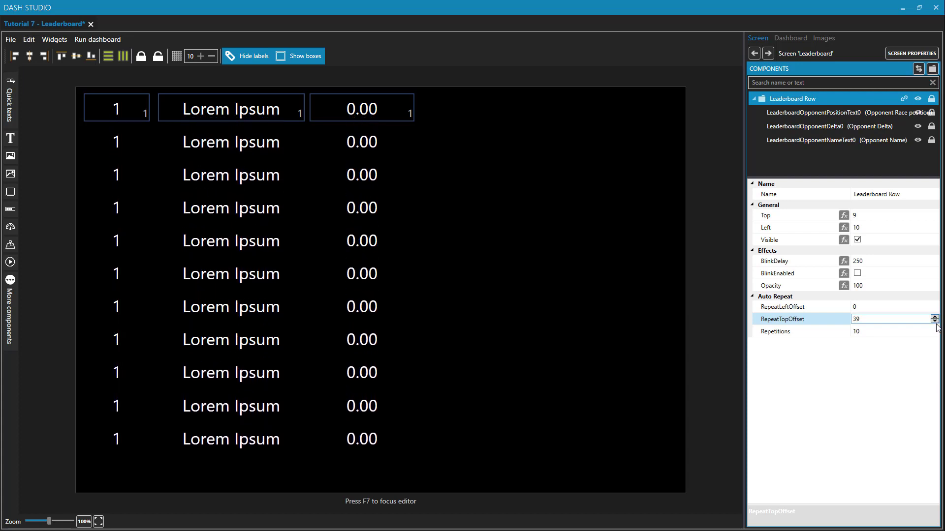
pyautogui.click(934, 322)
pyautogui.click(934, 322)
pyautogui.doubleClick(934, 322)
pyautogui.doubleClick(934, 322)
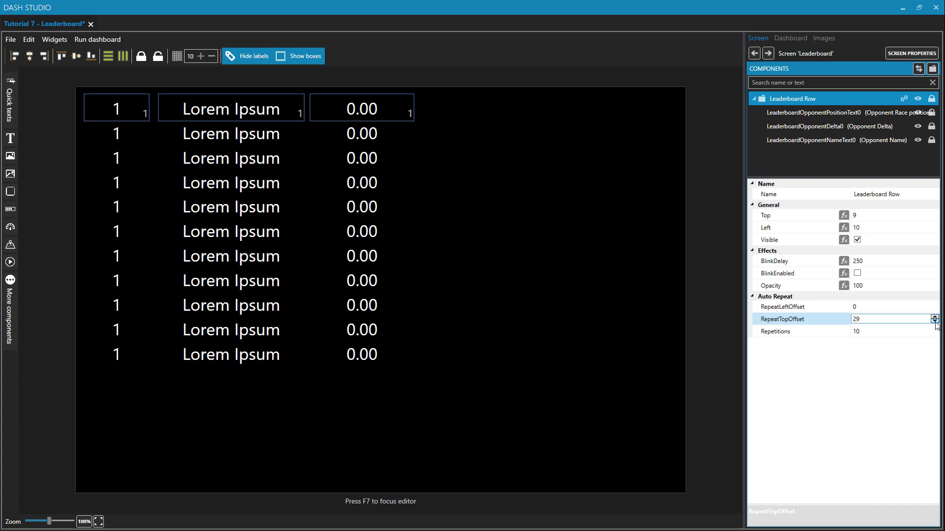
pyautogui.doubleClick(934, 322)
pyautogui.doubleClick(934, 322)
pyautogui.doubleClick(934, 322)
pyautogui.click(934, 317)
pyautogui.click(934, 317)
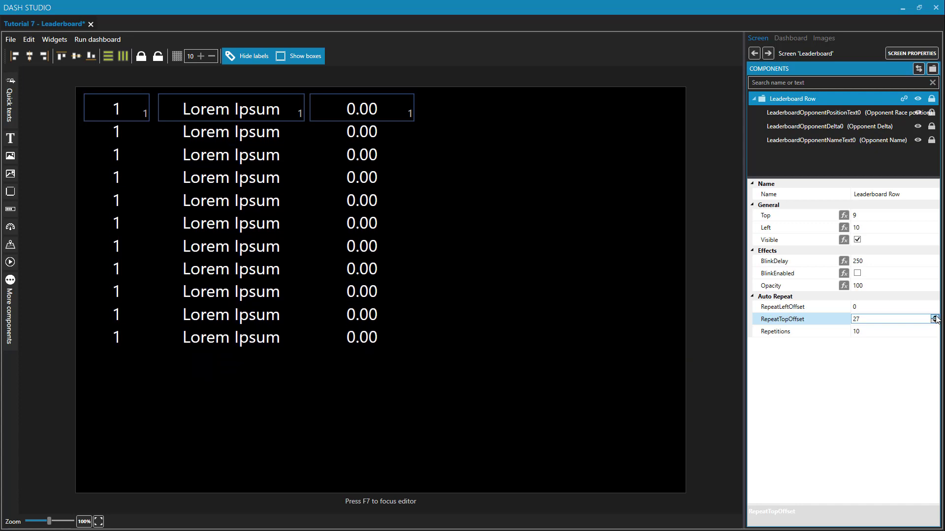
pyautogui.click(934, 317)
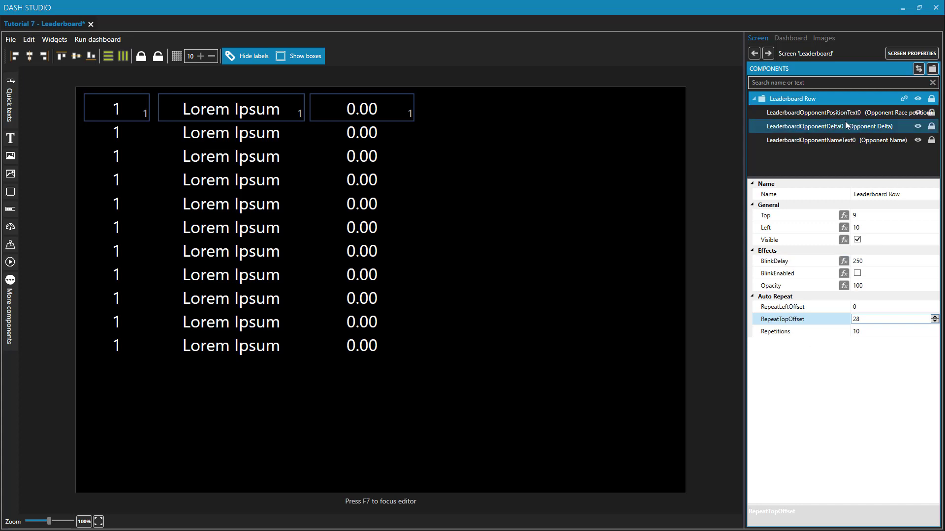
# Step: Set the opponent name text's HorizontalAlignment to Left
pyautogui.click(826, 140)
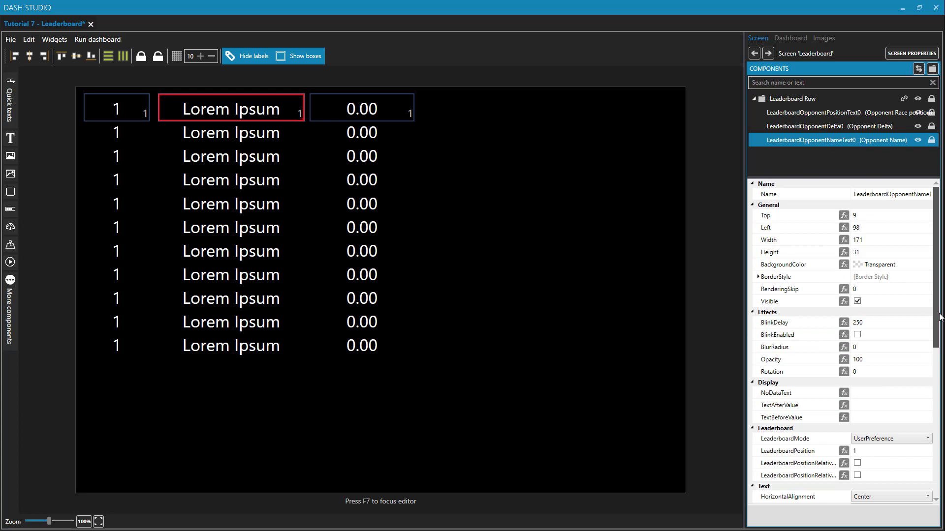
pyautogui.scroll(-4, 938, 315)
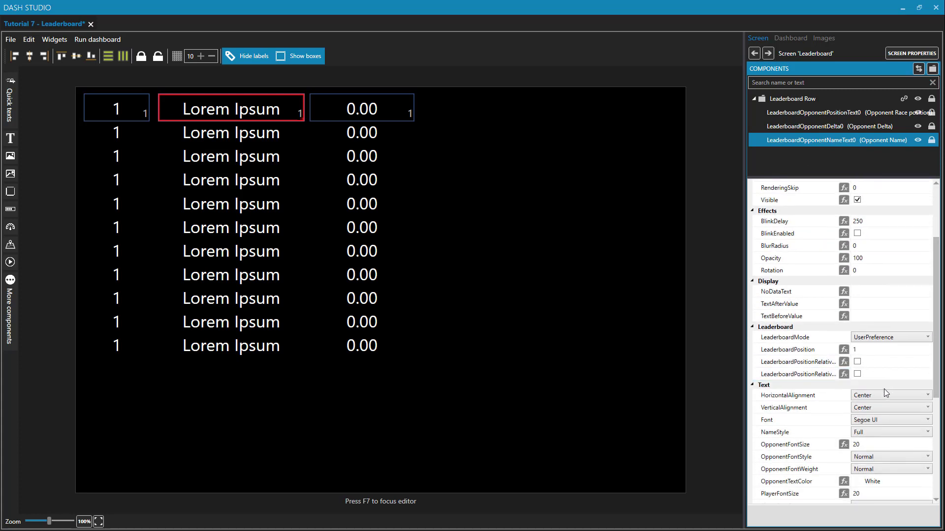
pyautogui.click(876, 395)
pyautogui.click(870, 405)
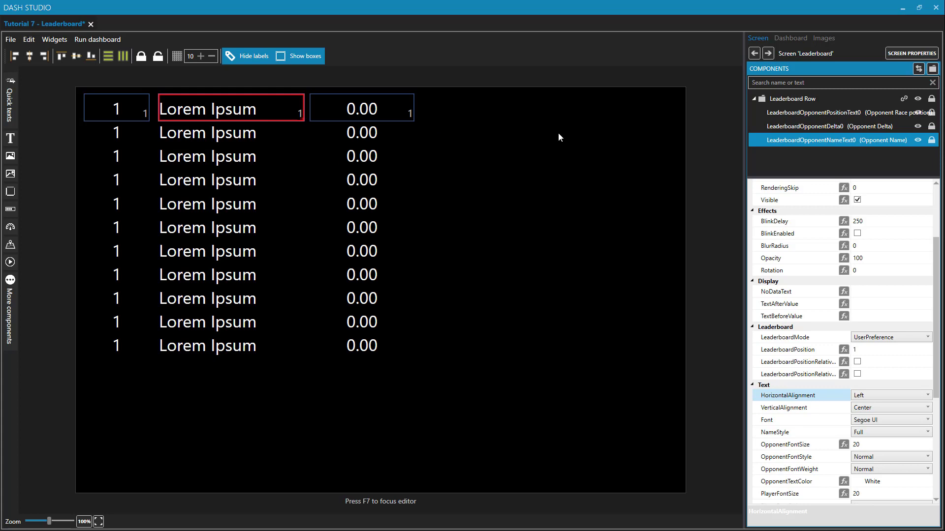
# Step: Set the position number's HorizontalAlignment to Right, then select the delta value
pyautogui.click(133, 101)
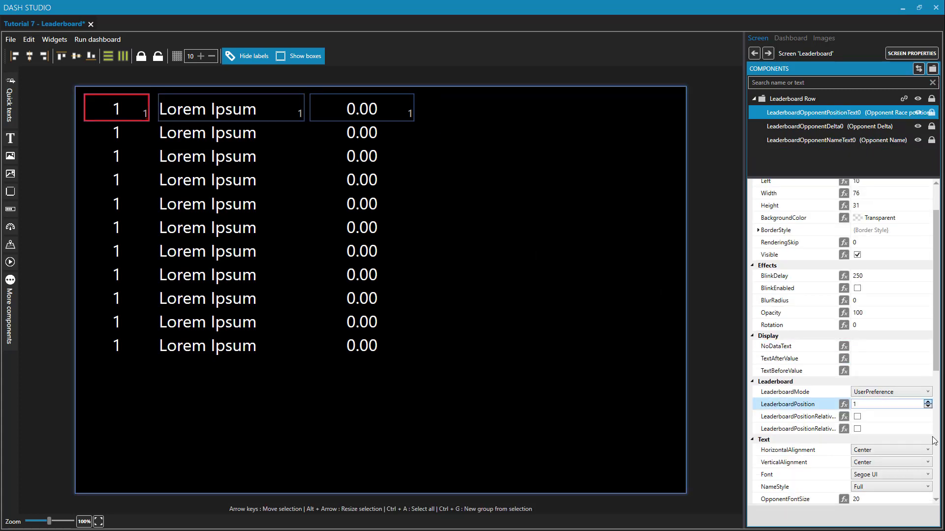
pyautogui.click(893, 449)
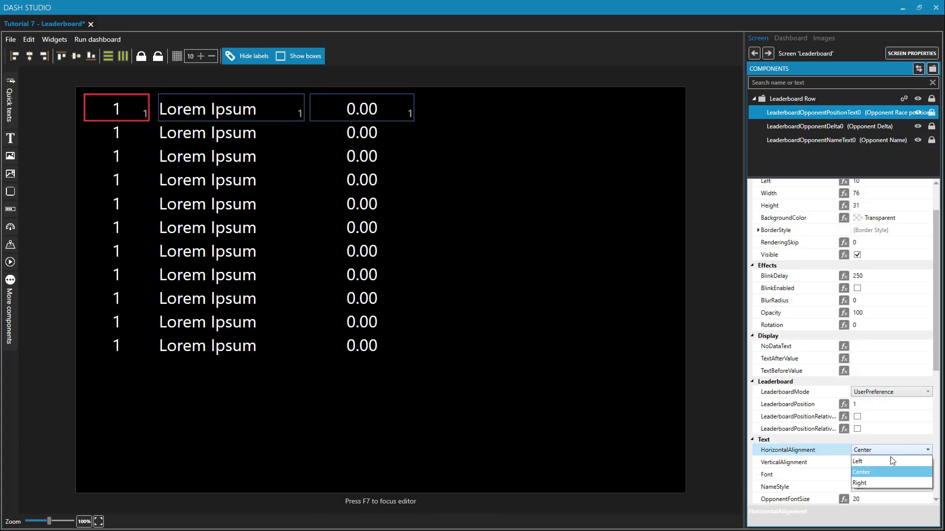
pyautogui.click(871, 483)
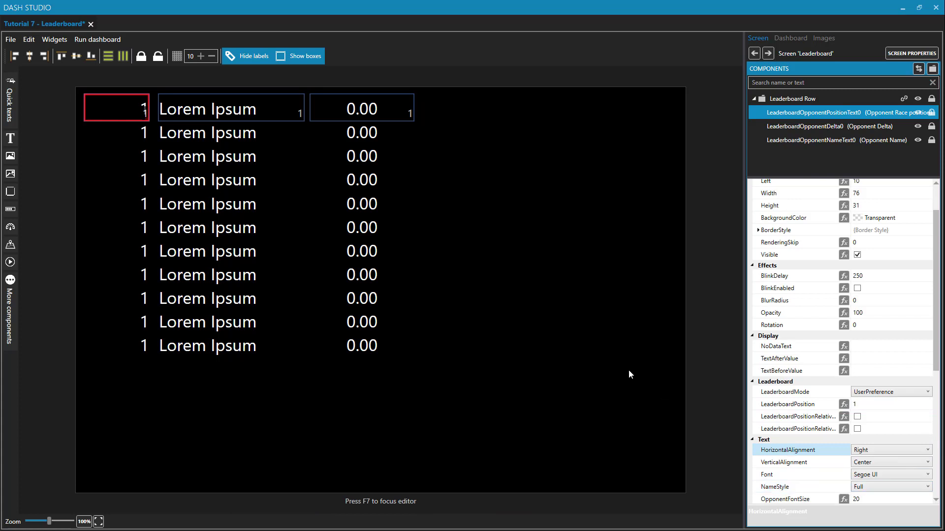
pyautogui.click(383, 112)
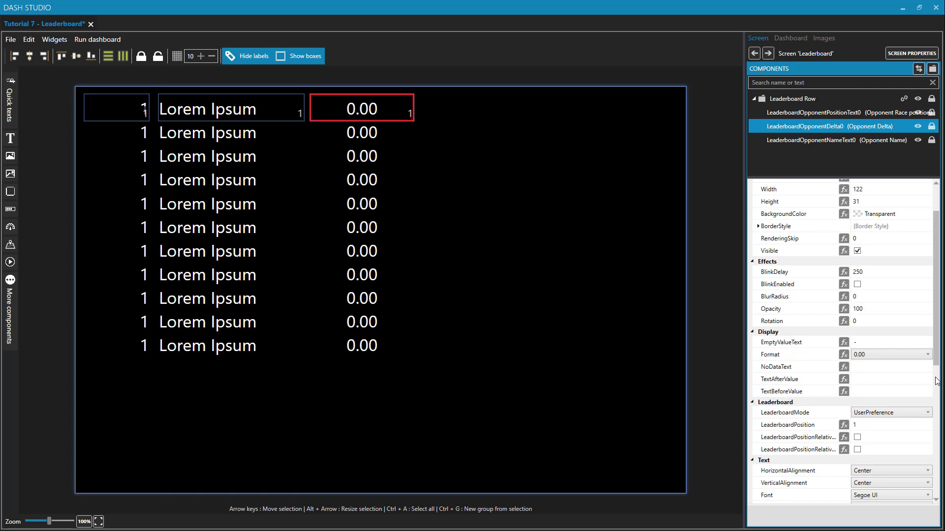
# Step: Set the opponent delta's HorizontalAlignment to Right
pyautogui.click(899, 471)
pyautogui.click(880, 503)
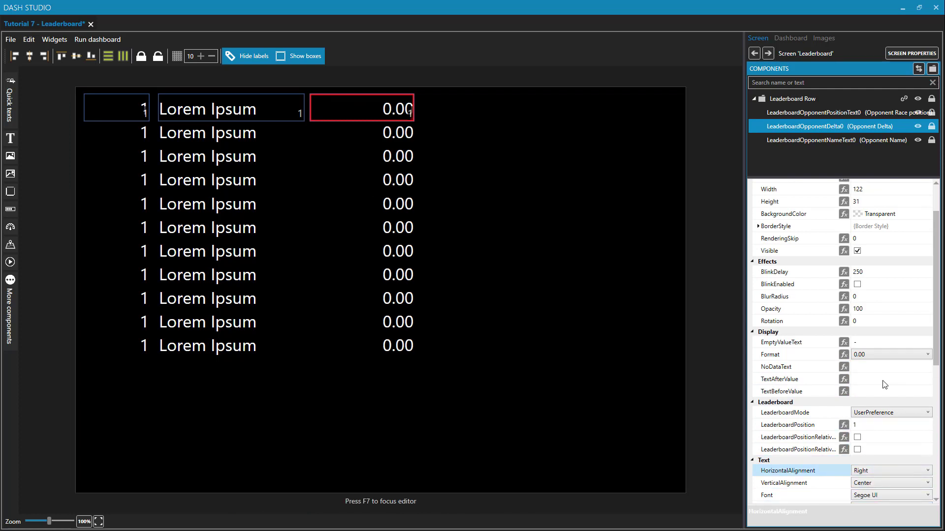
pyautogui.click(892, 355)
pyautogui.click(881, 356)
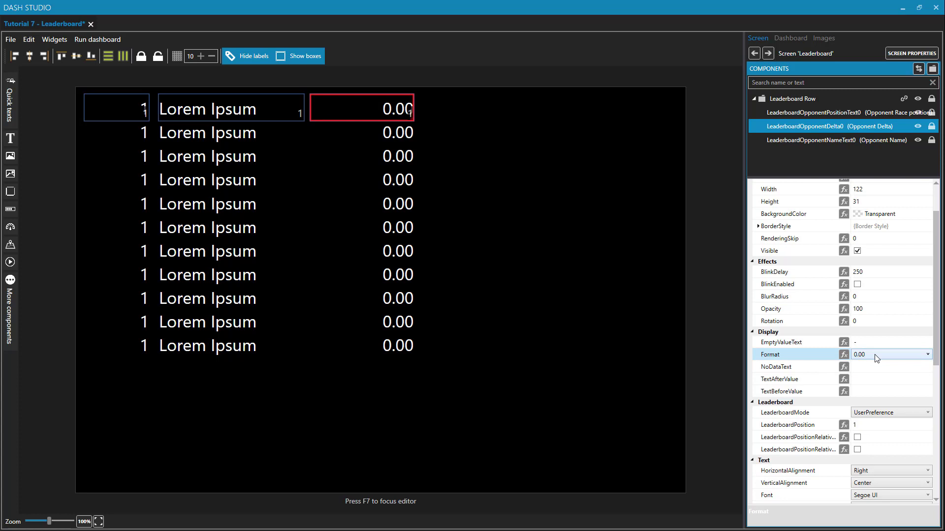
# Step: Try the 0.000 format for the deltas, finally settling on 0.0
pyautogui.click(876, 358)
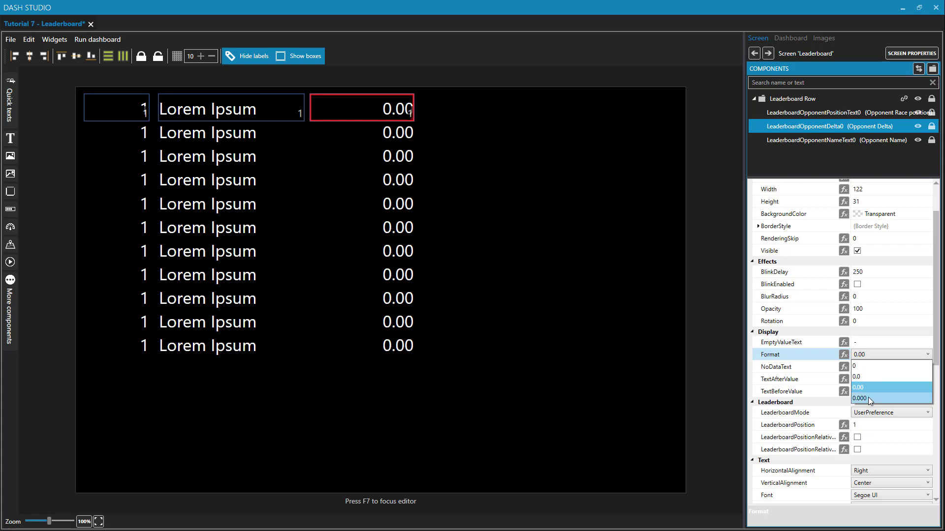
pyautogui.click(868, 397)
pyautogui.click(869, 357)
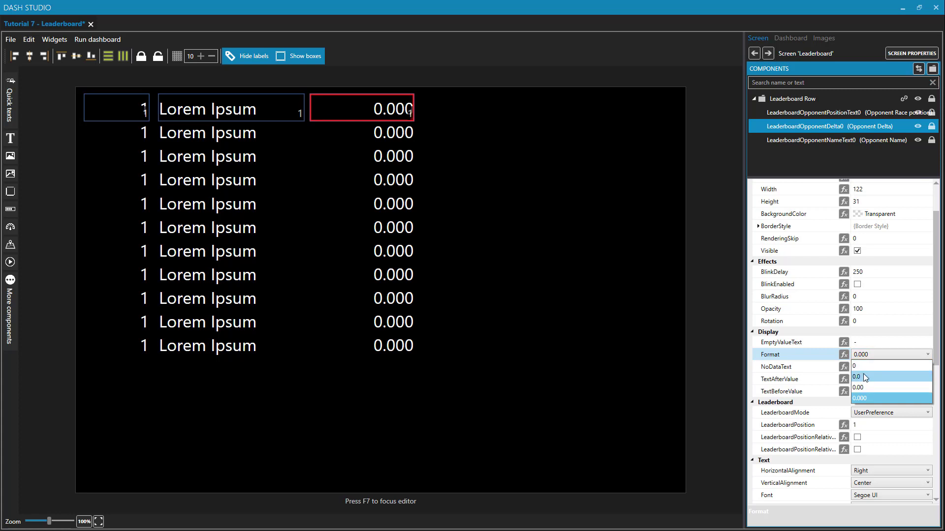
pyautogui.click(865, 377)
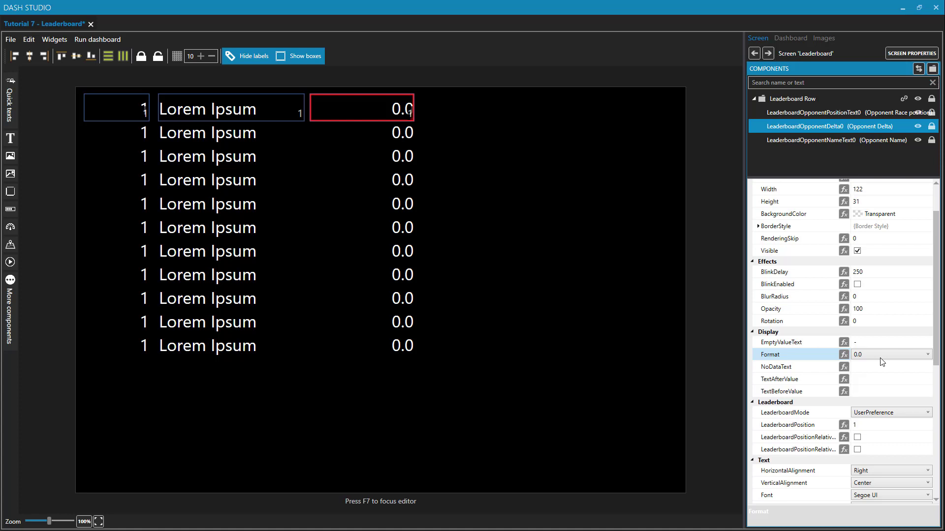
pyautogui.click(911, 357)
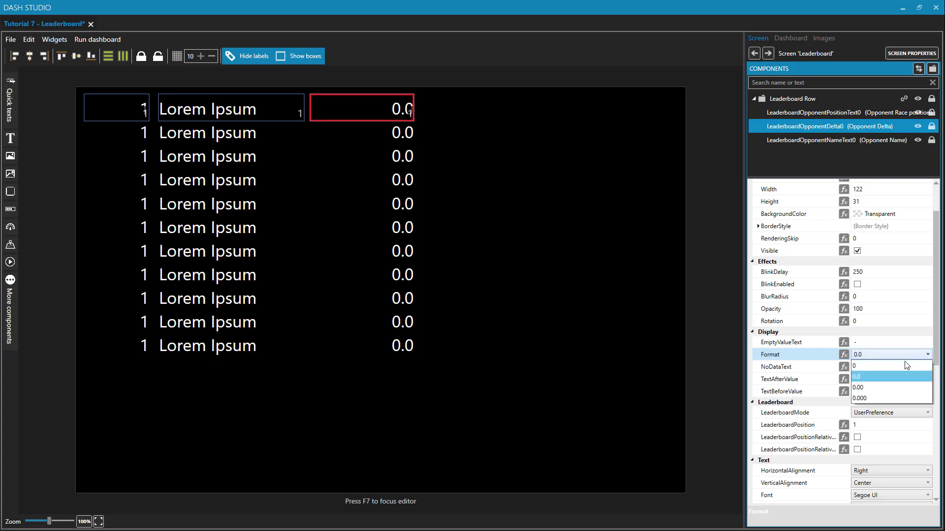
pyautogui.click(878, 399)
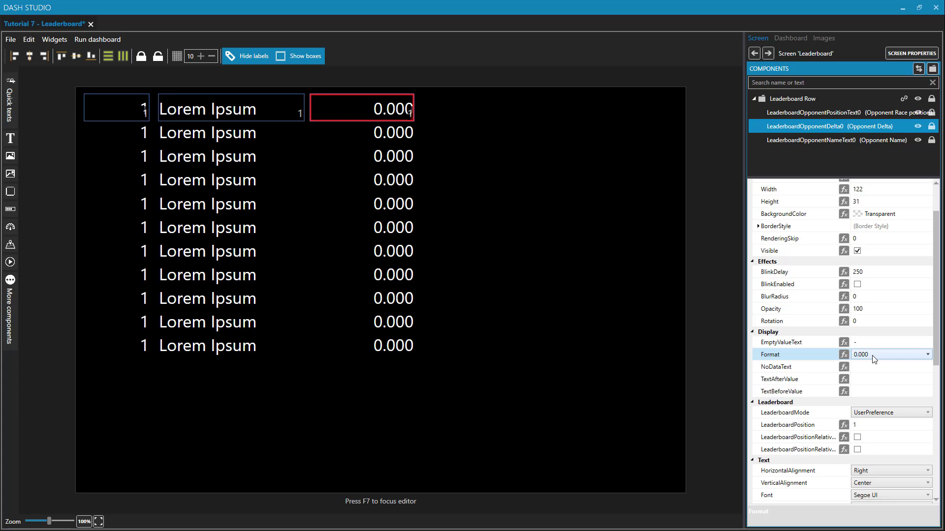
pyautogui.click(874, 360)
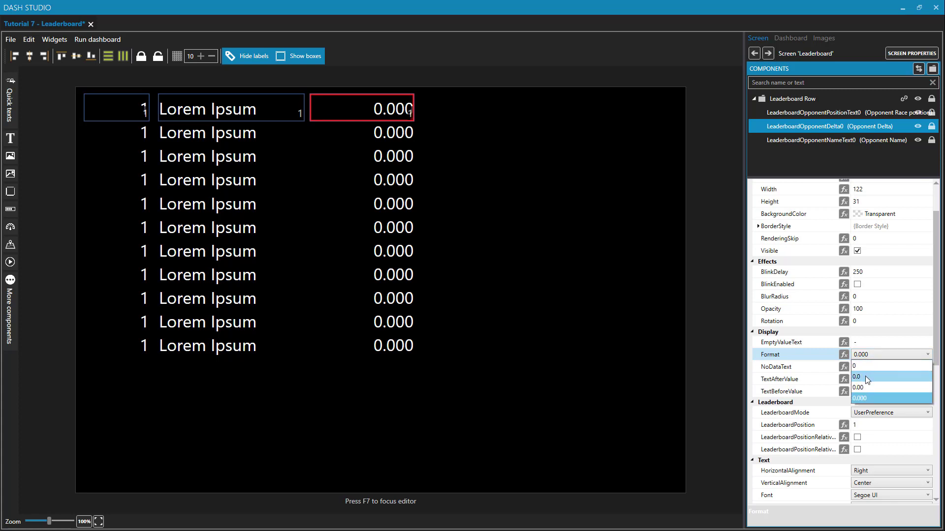
pyautogui.click(866, 377)
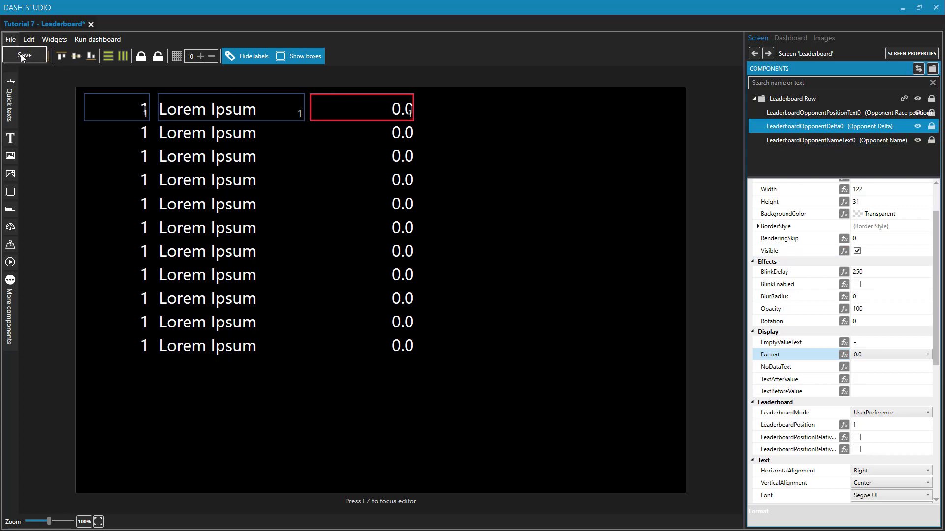
# Step: Save the dashboard with Ctrl+S and run it windowed over the replay
pyautogui.hotkey('ctrl', 's')
pyautogui.click(103, 37)
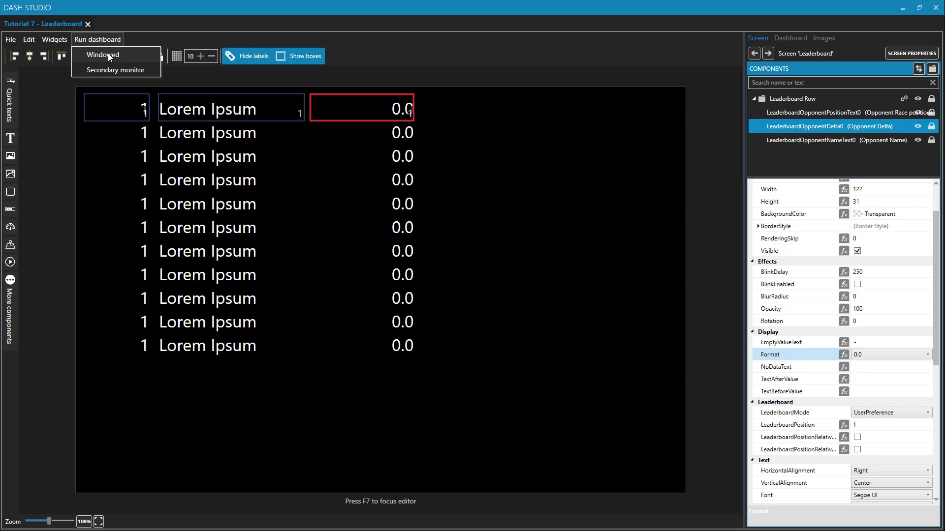
pyautogui.click(109, 57)
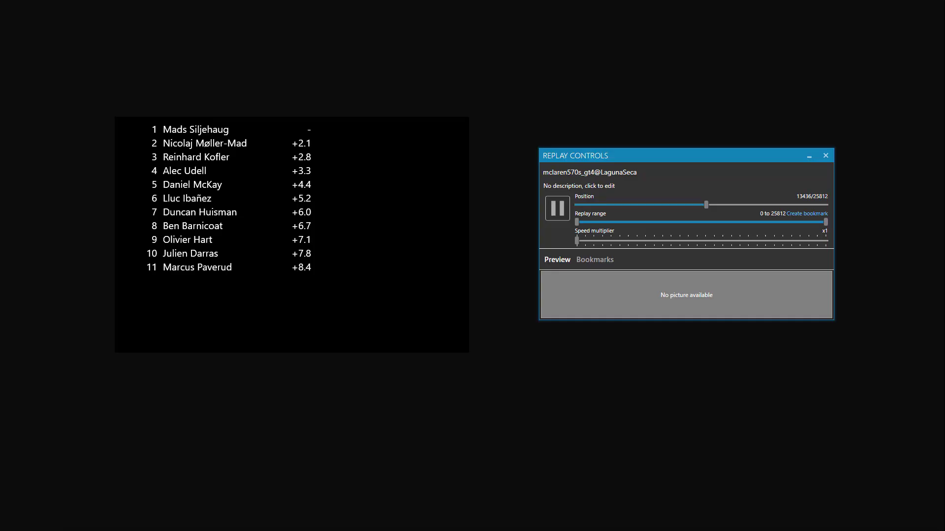